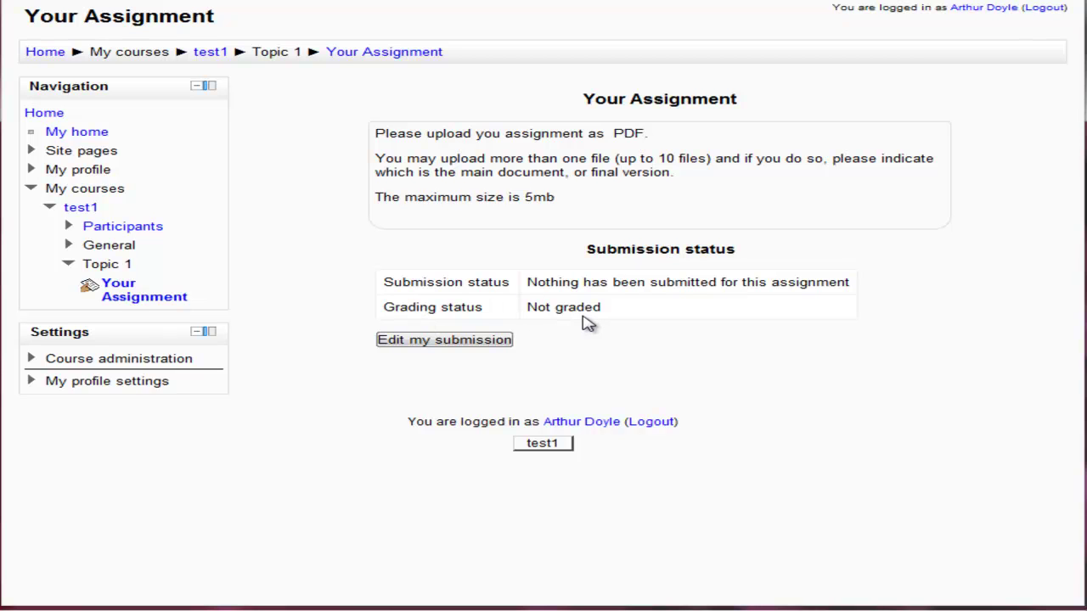
# Step: Save a draft submission with the online text "Some text." and the attached file "a test pdf document.pdf"
pyautogui.click(475, 341)
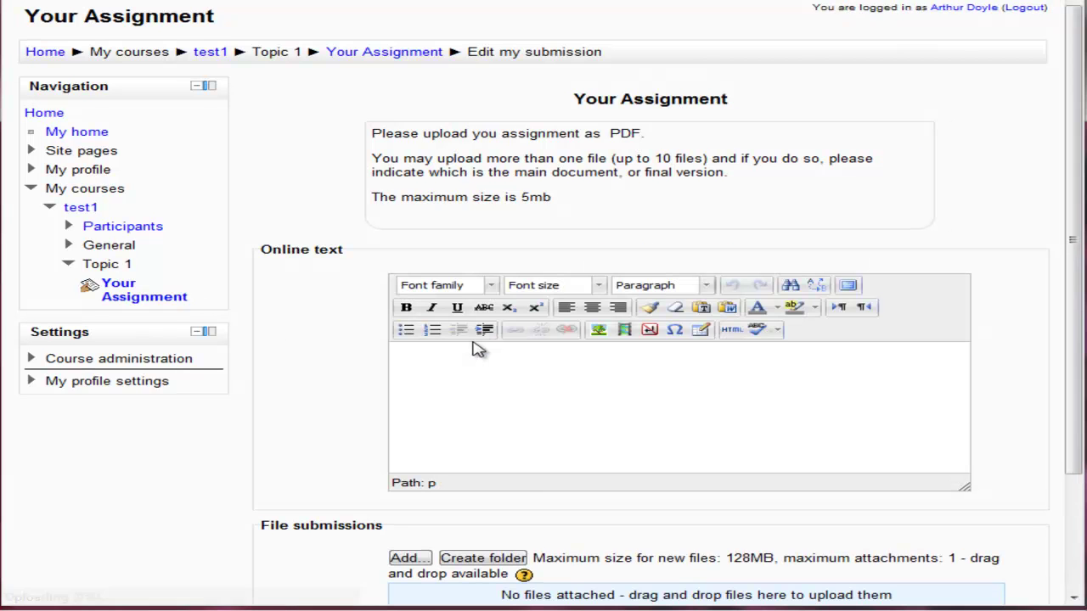
pyautogui.scroll(-2, 274, 330)
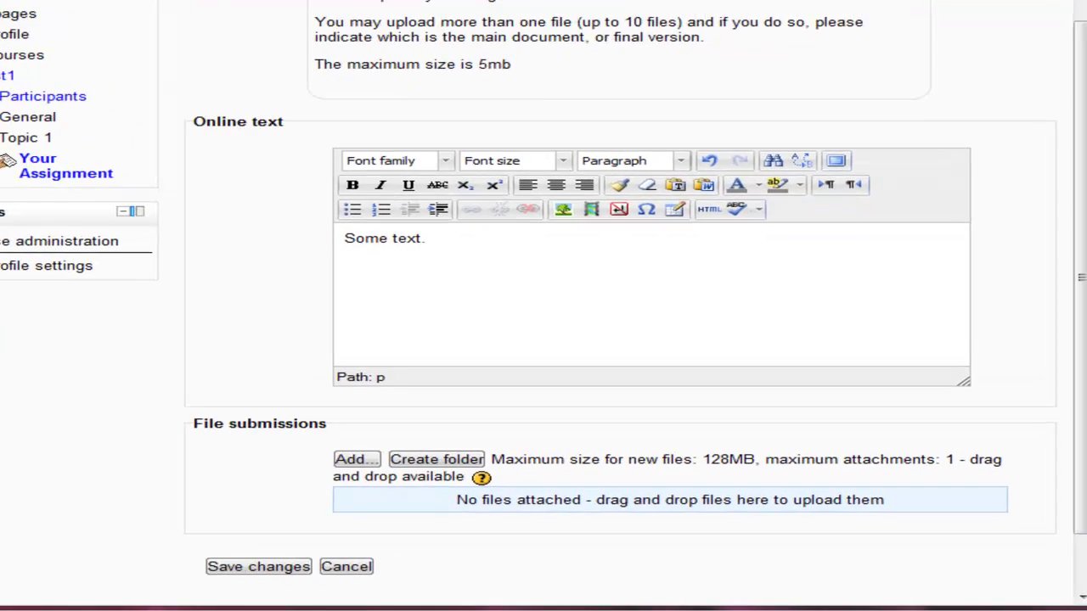
pyautogui.moveTo(1085, 491); pyautogui.dragTo(829, 491)
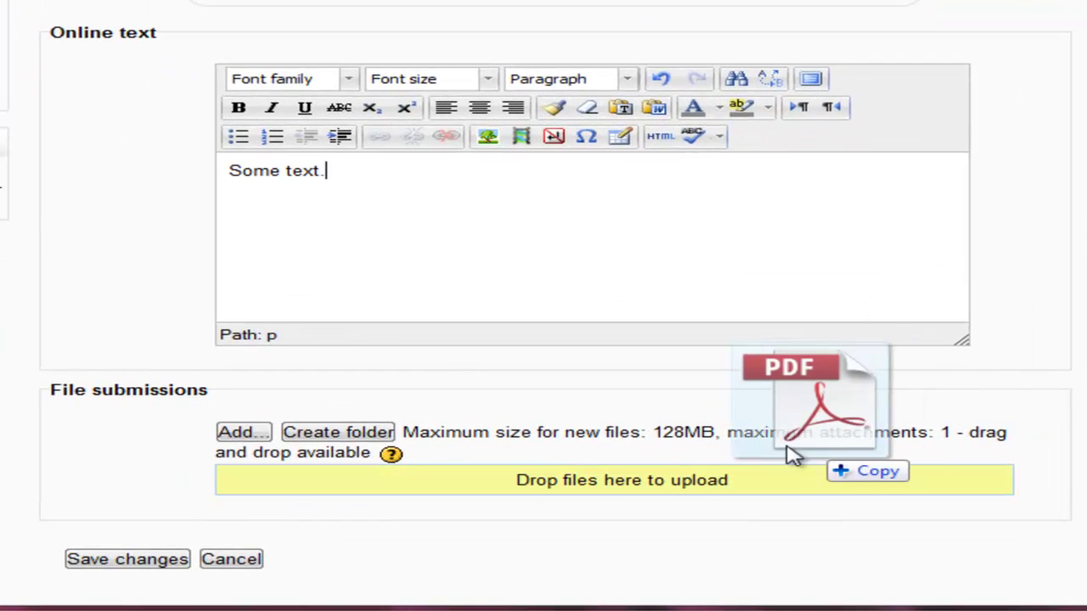
pyautogui.moveTo(792, 456); pyautogui.dragTo(540, 475)
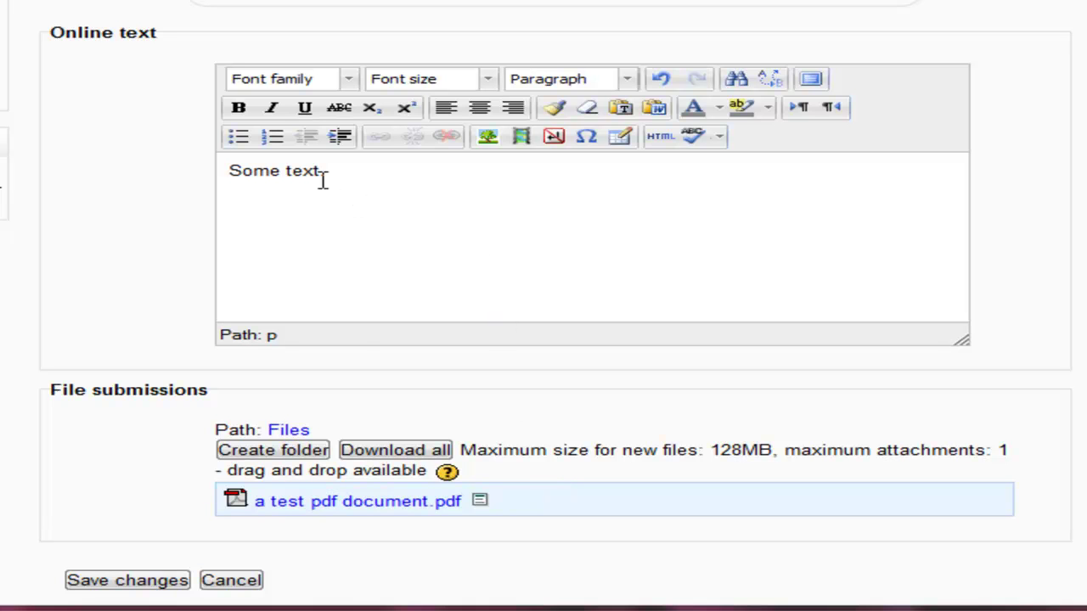
pyautogui.scroll(-2, 351, 516)
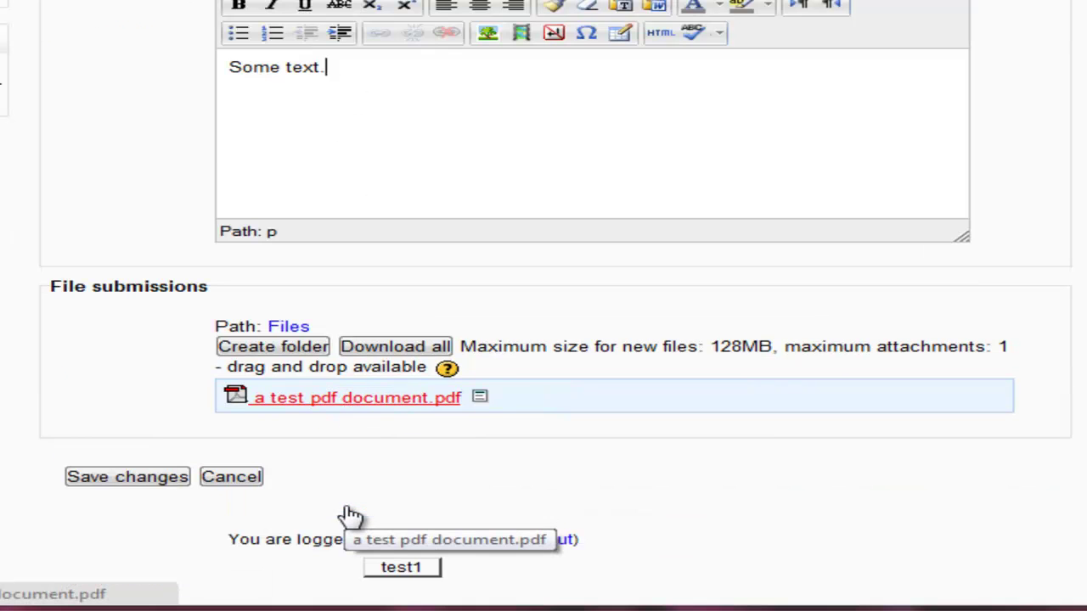
pyautogui.click(140, 486)
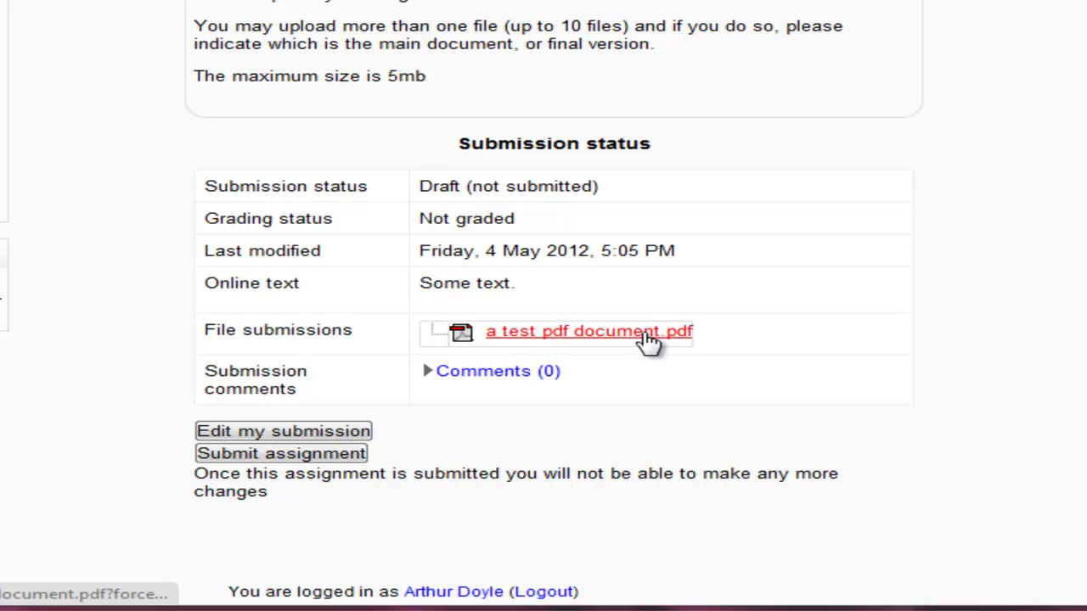
# Step: Add the submission comment "This is my draft assignment." to the draft and save it
pyautogui.click(421, 369)
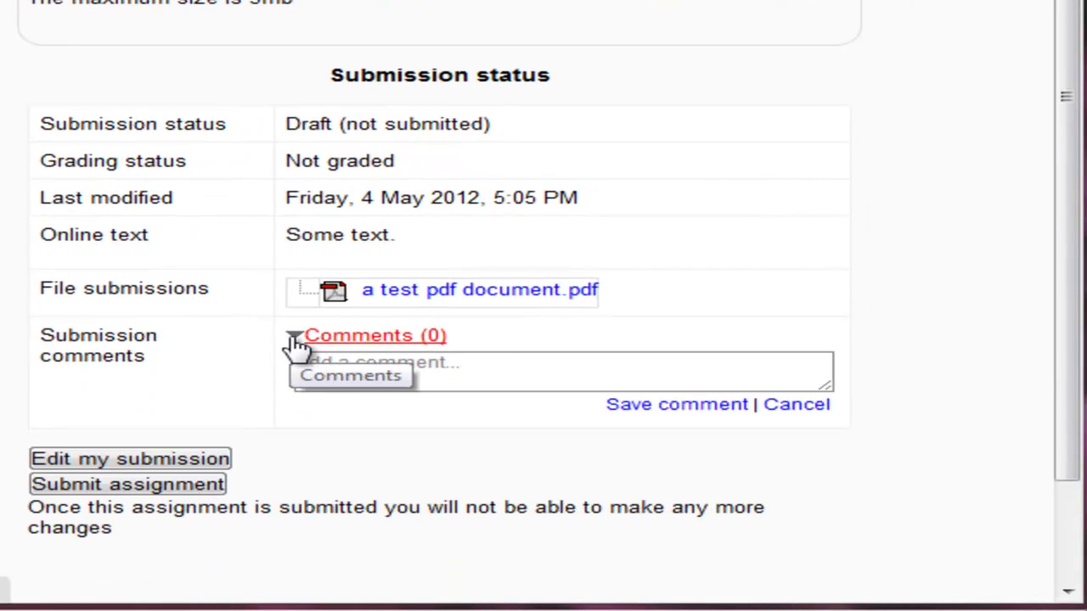
pyautogui.click(366, 376)
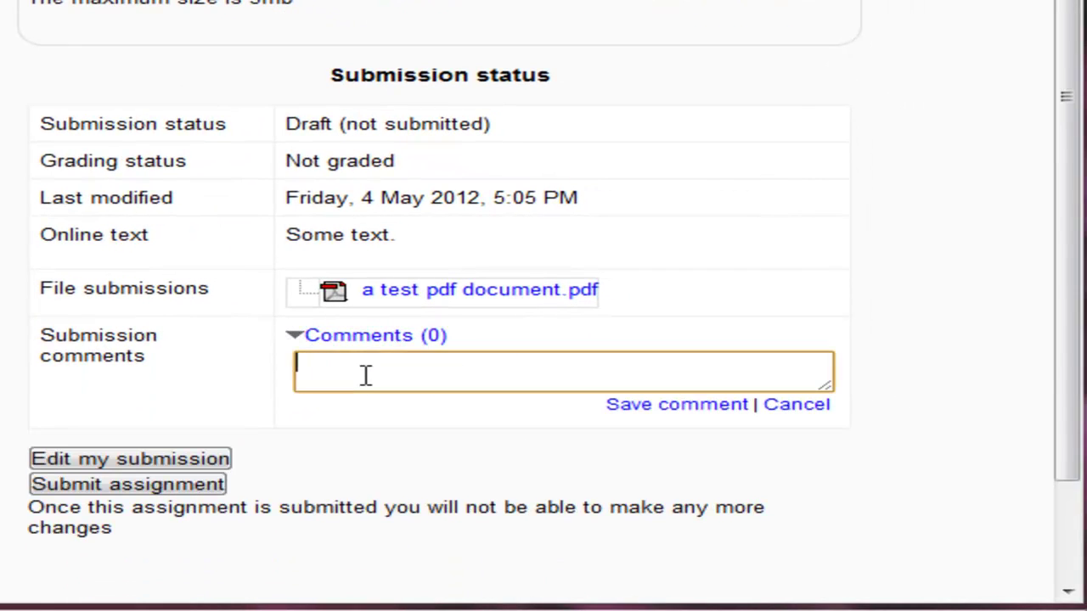
pyautogui.write('This is my draft')
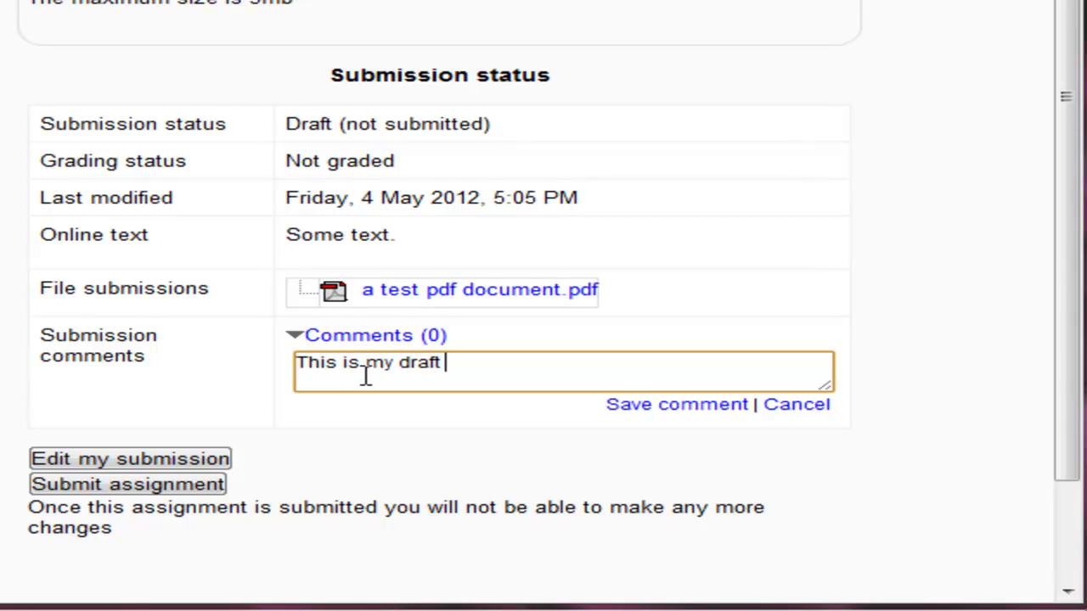
pyautogui.write(' assignmen')
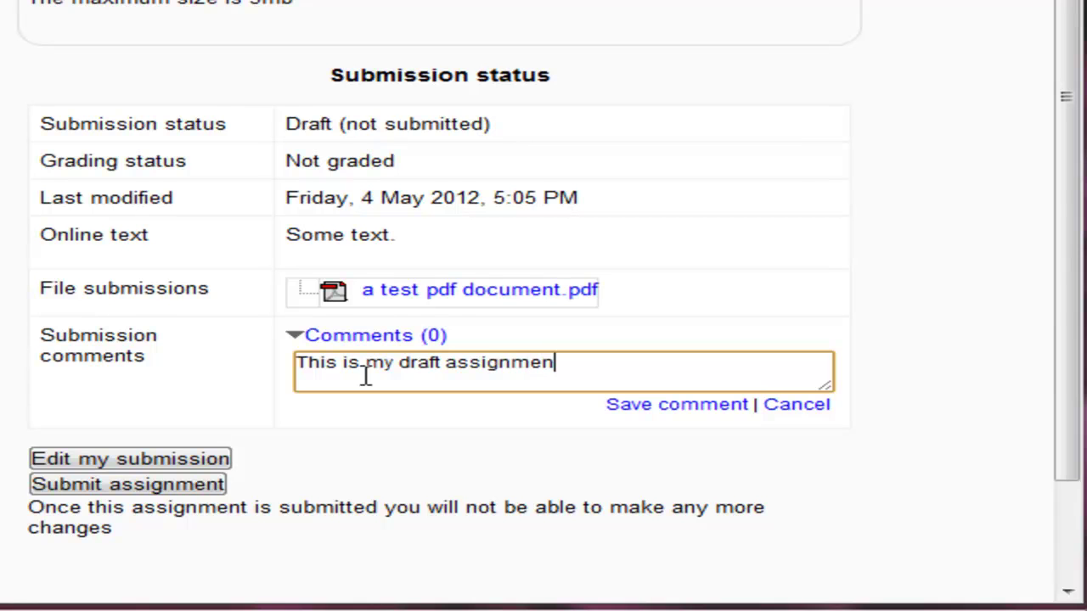
pyautogui.write('t.')
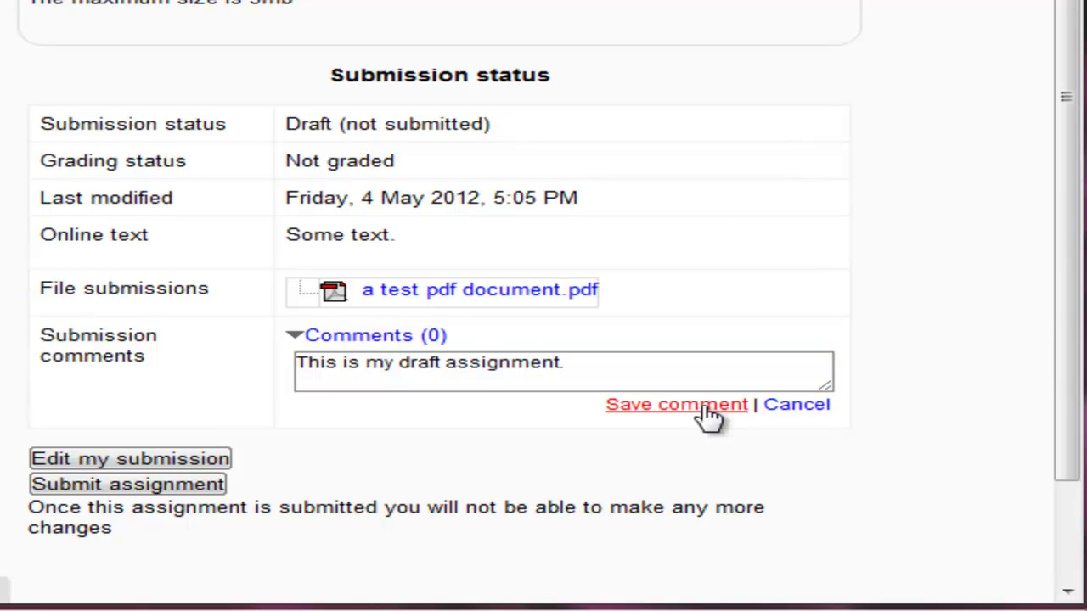
pyautogui.click(700, 404)
# Step: Submit the draft assignment for grading and confirm the submission
pyautogui.scroll(-3, 388, 473)
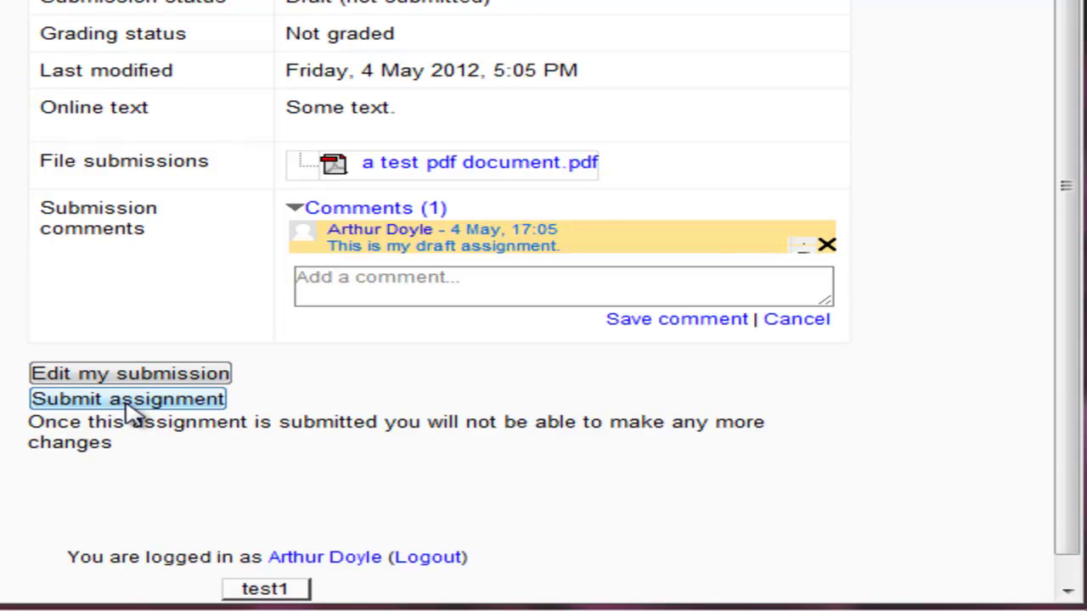
pyautogui.click(128, 401)
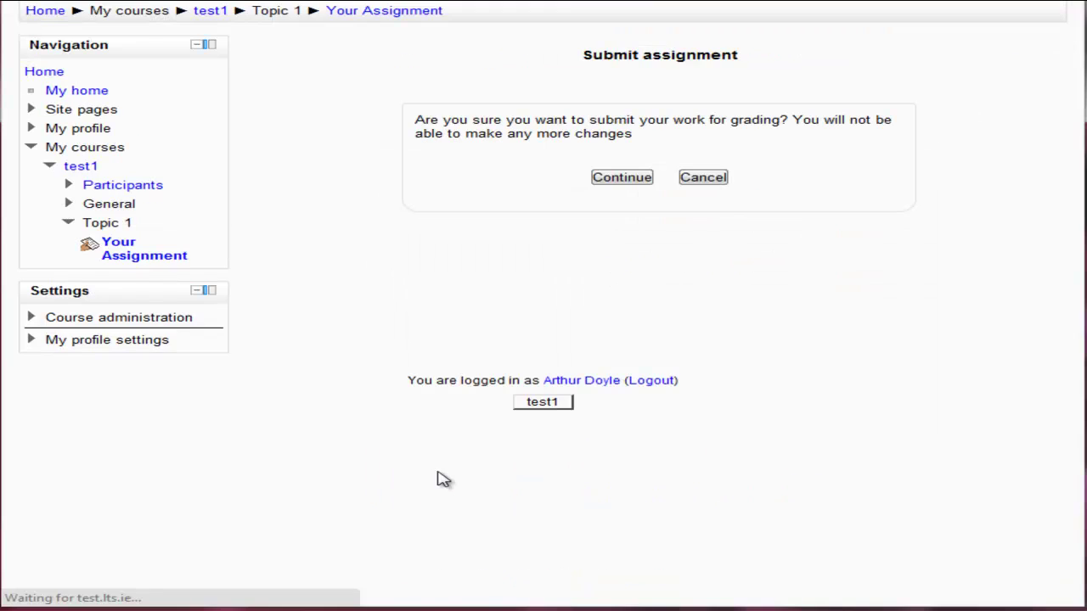
pyautogui.click(622, 180)
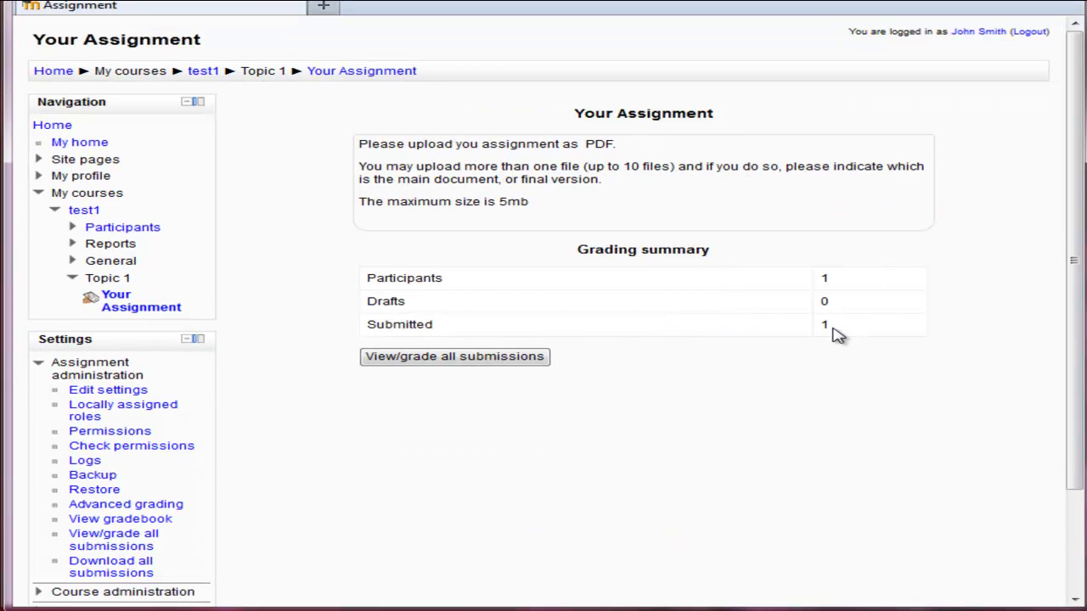
# Step: Open the teacher's grading table and review the student's submitted work, submission comment and feedback columns
pyautogui.click(475, 358)
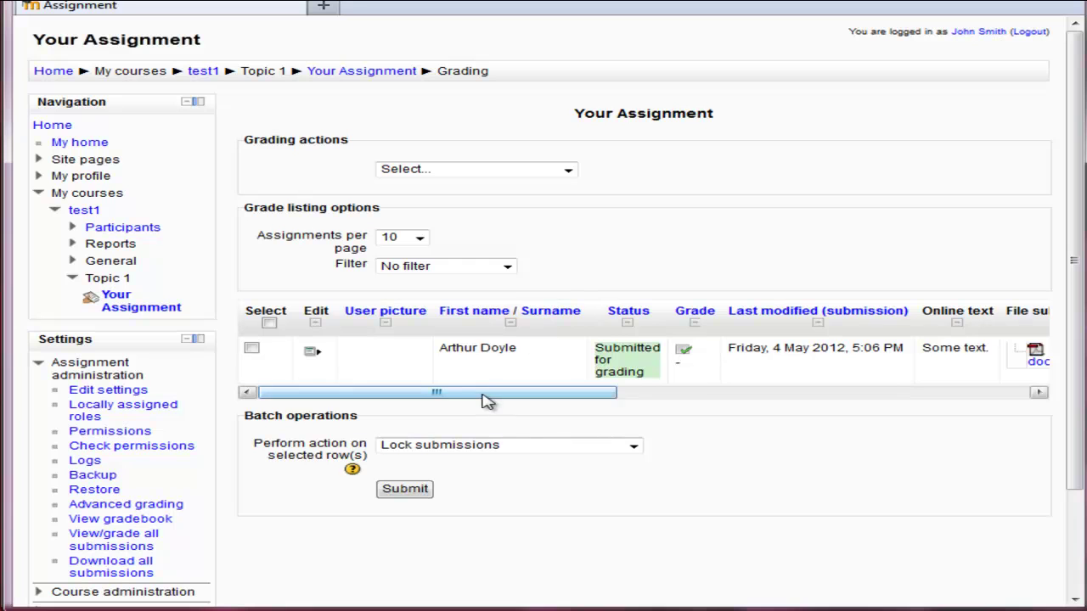
pyautogui.moveTo(461, 396); pyautogui.dragTo(650, 407)
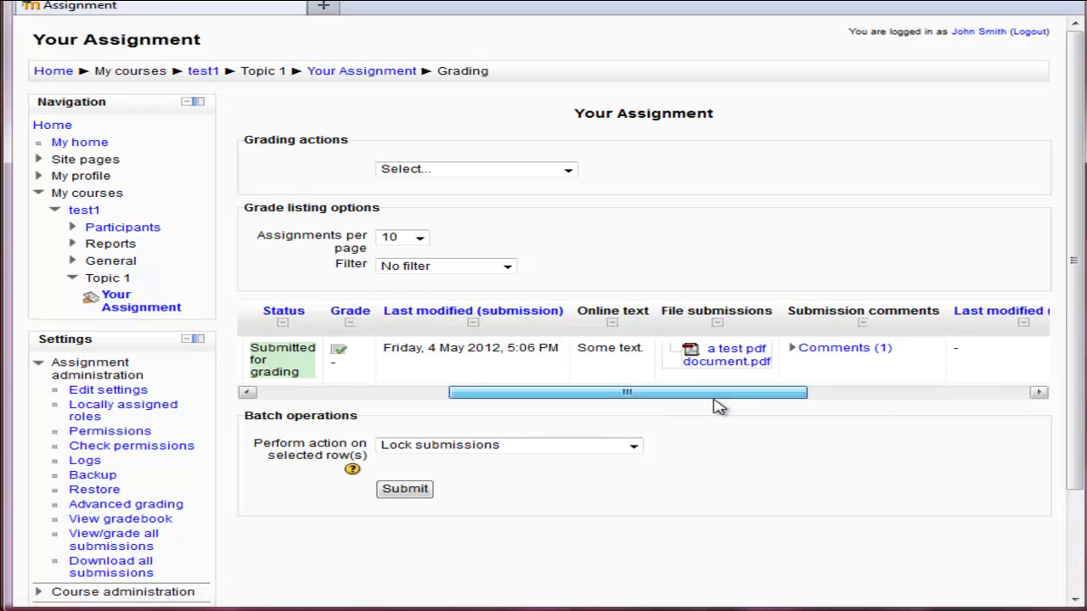
pyautogui.moveTo(721, 395); pyautogui.dragTo(812, 413)
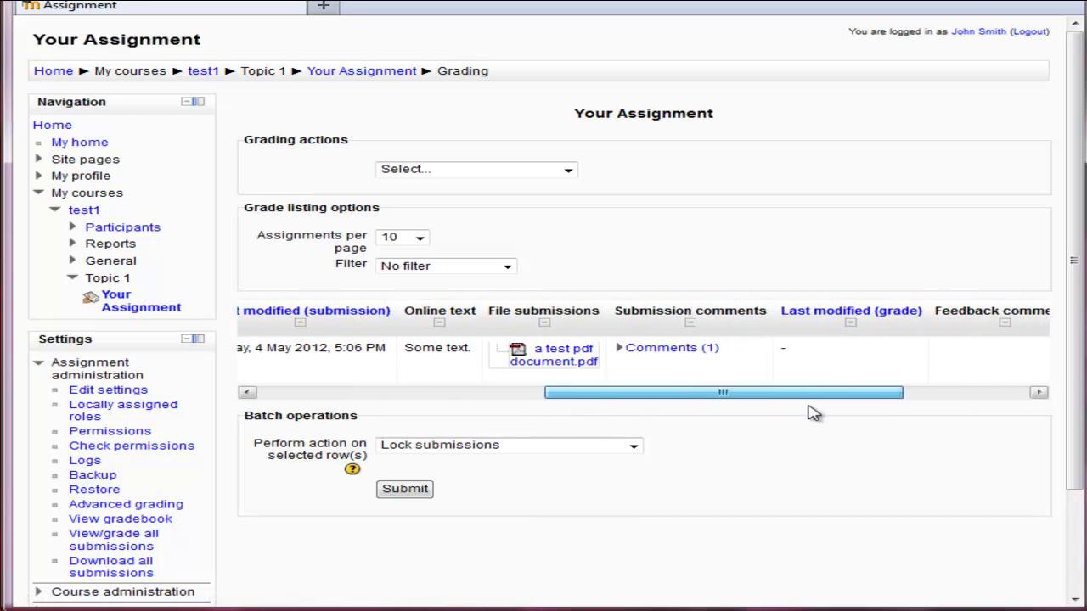
pyautogui.click(625, 350)
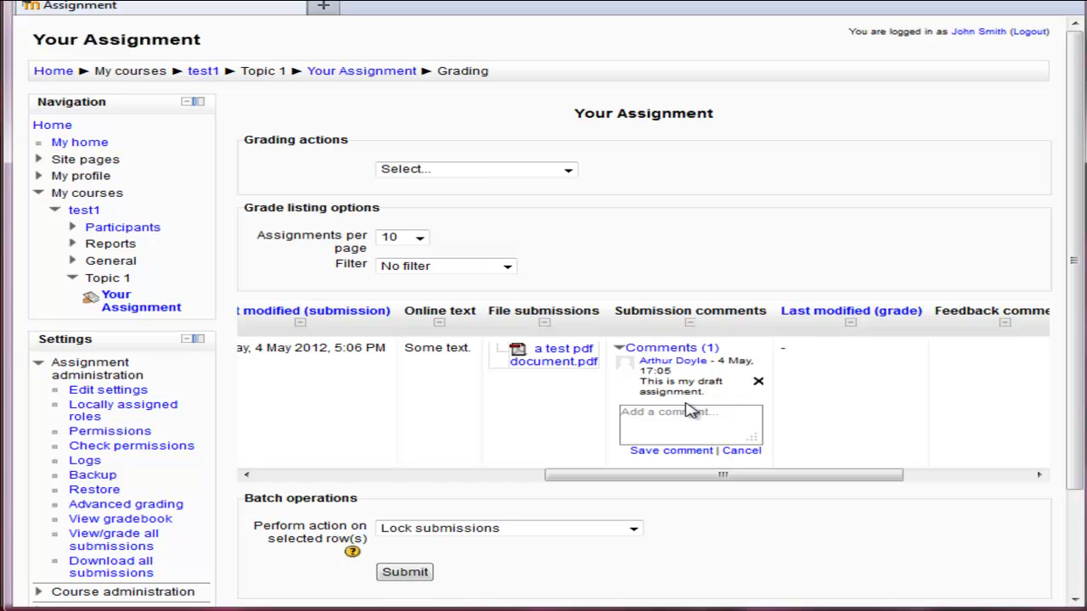
pyautogui.click(623, 348)
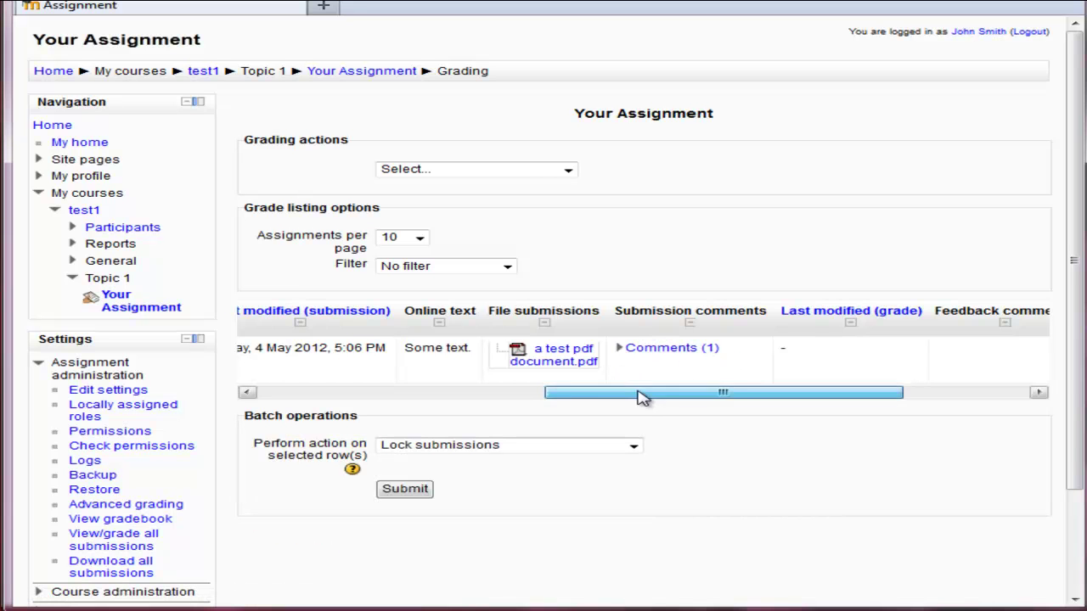
pyautogui.moveTo(643, 399); pyautogui.dragTo(793, 402)
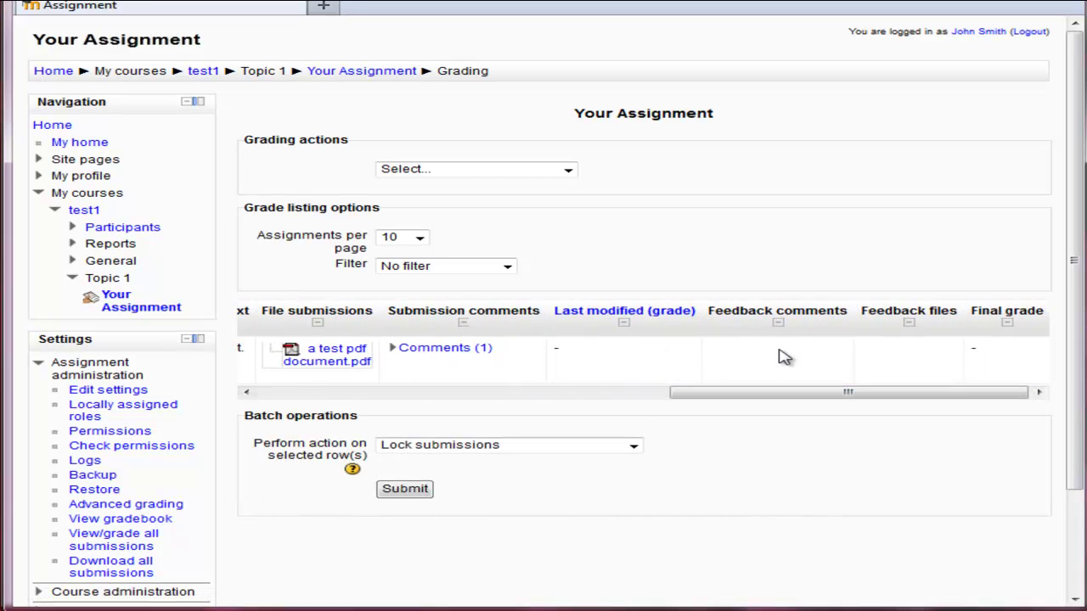
pyautogui.moveTo(963, 395); pyautogui.dragTo(607, 397)
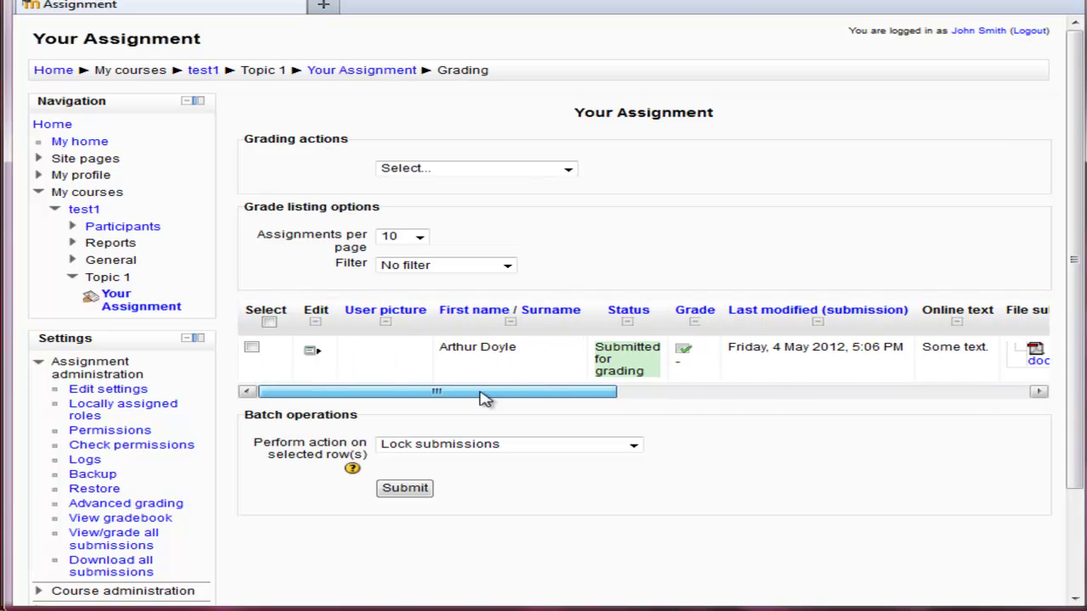
# Step: Open the student's submission for grading, enter a grade of 50 and the feedback comment "Great Work"
pyautogui.click(686, 351)
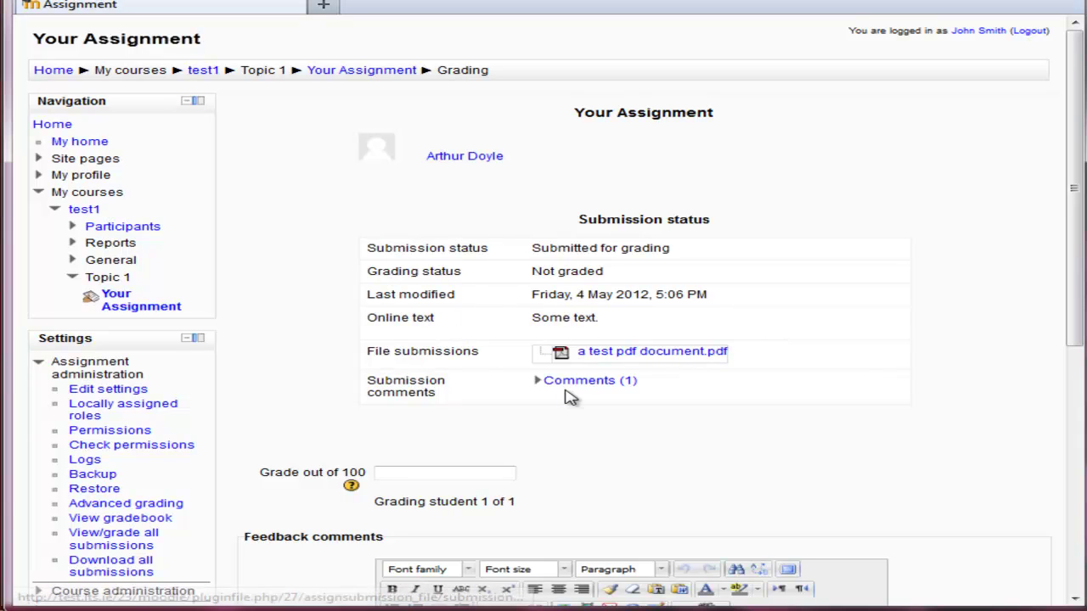
pyautogui.scroll(-2, 449, 384)
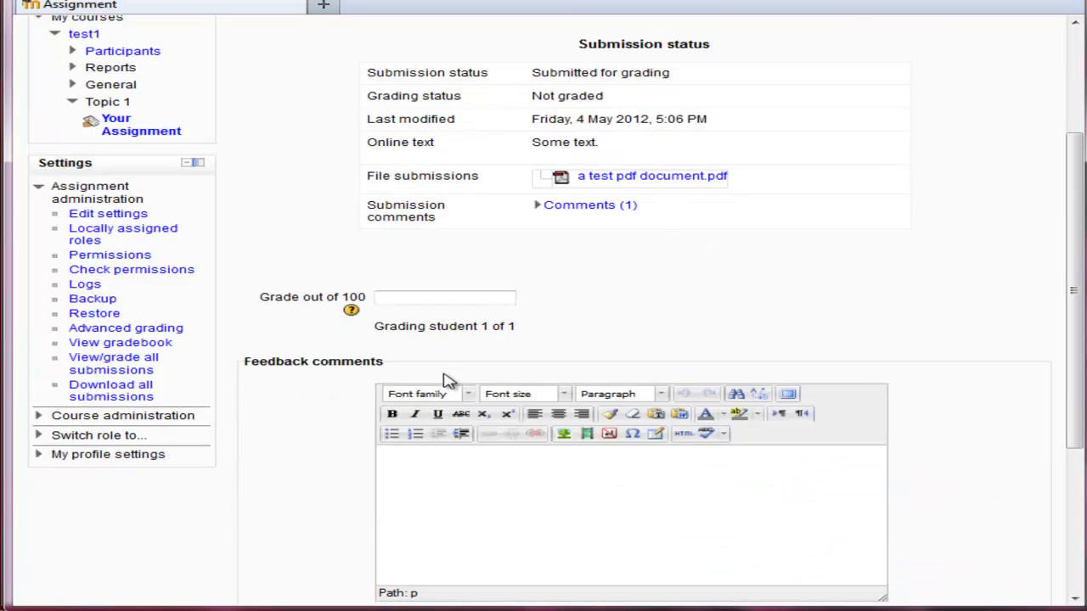
pyautogui.click(417, 299)
pyautogui.scroll(-1, 454, 441)
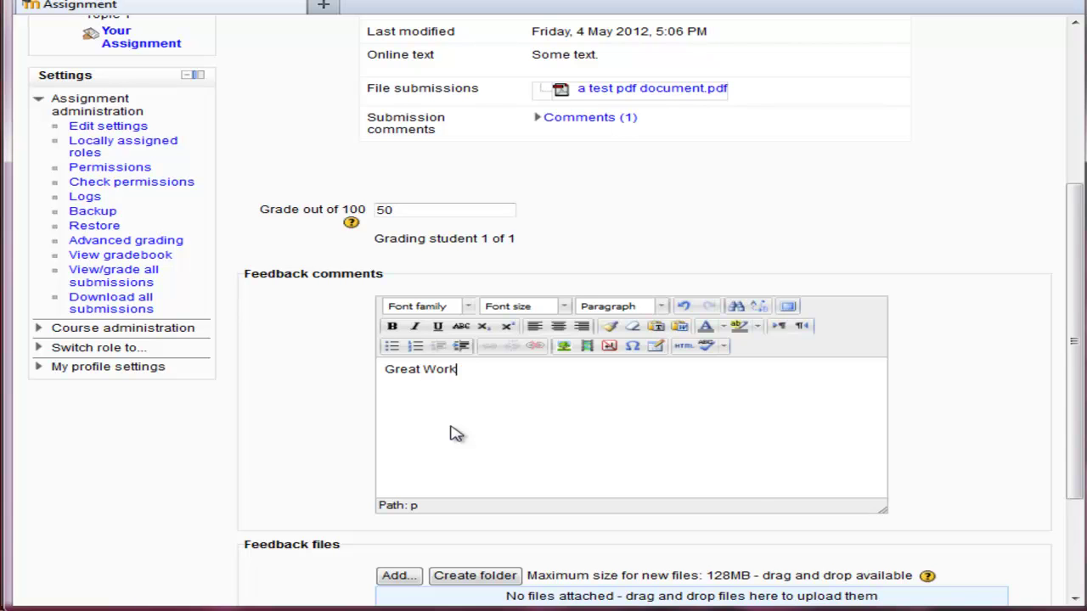
# Step: Attach "my feedback.pdf" as a feedback file and save the student's grading
pyautogui.scroll(-2, 456, 433)
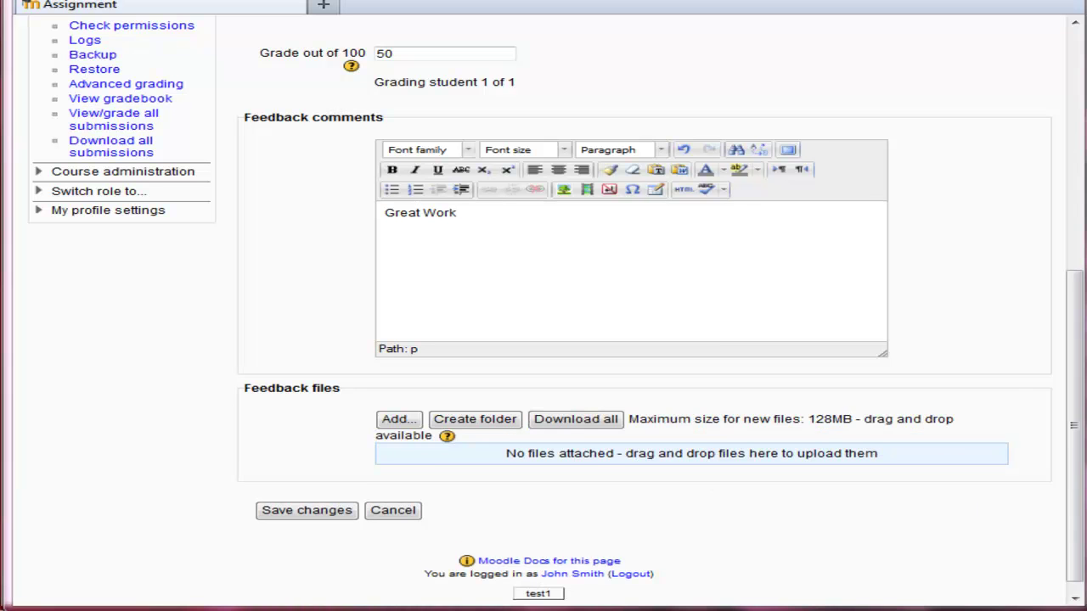
pyautogui.moveTo(1032, 365); pyautogui.dragTo(684, 459)
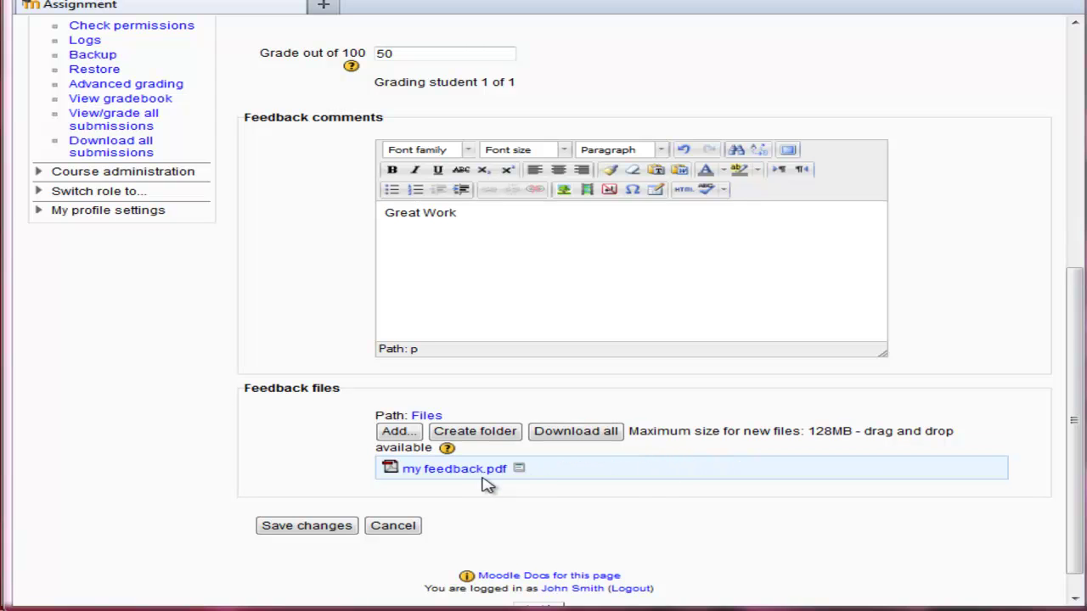
pyautogui.click(311, 530)
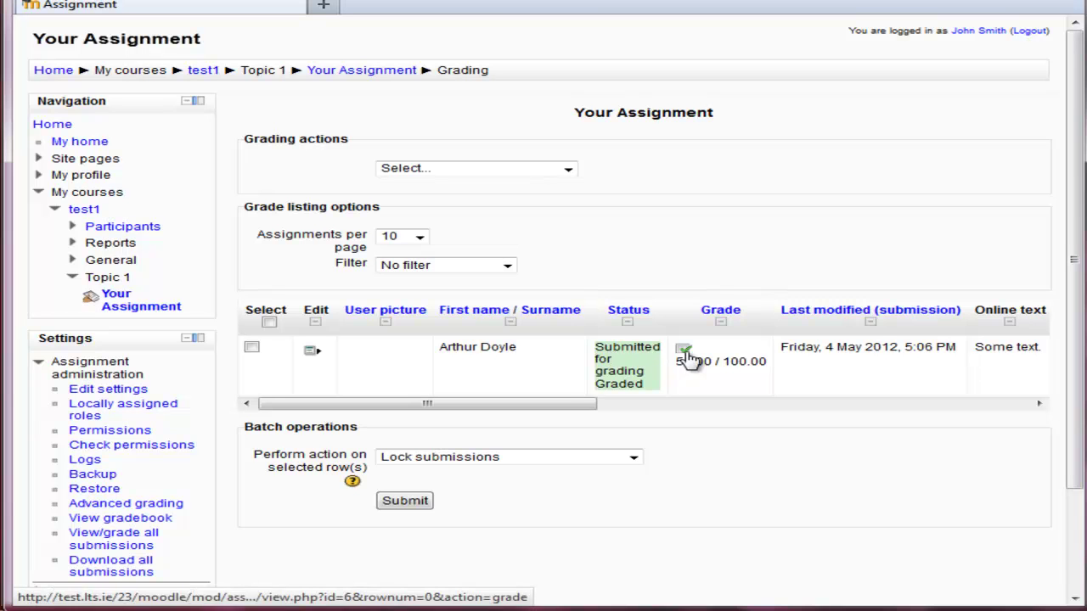
# Step: Review the batch operations available for selected submissions in the grading table, leaving the choice unchanged
pyautogui.moveTo(560, 405); pyautogui.dragTo(466, 412)
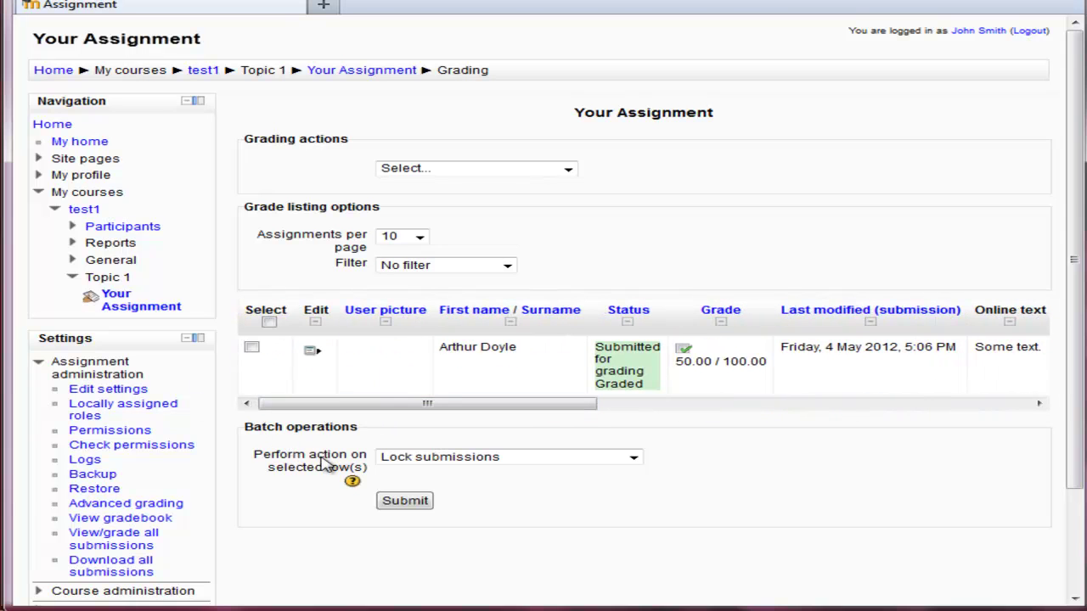
pyautogui.click(446, 459)
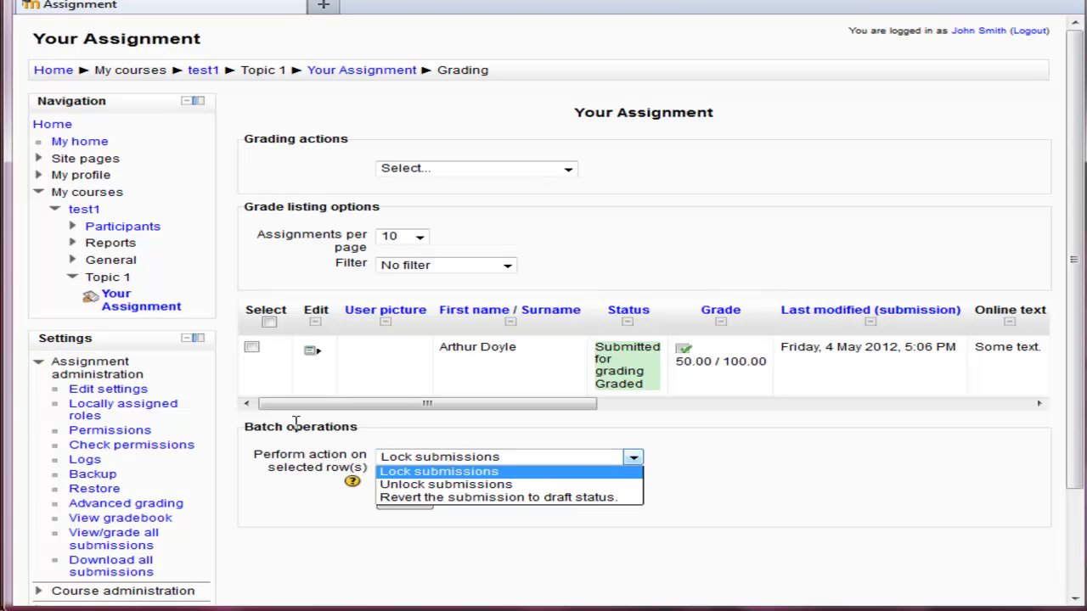
pyautogui.click(335, 409)
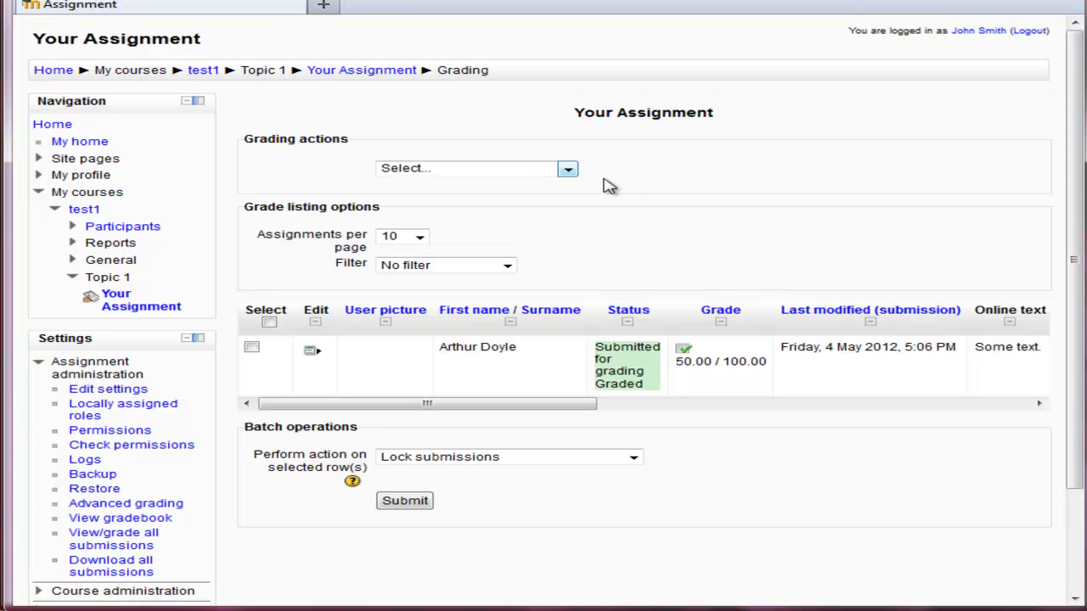
# Step: Download all submissions from the grading page as a zip file, agreeing to leave the page
pyautogui.click(568, 170)
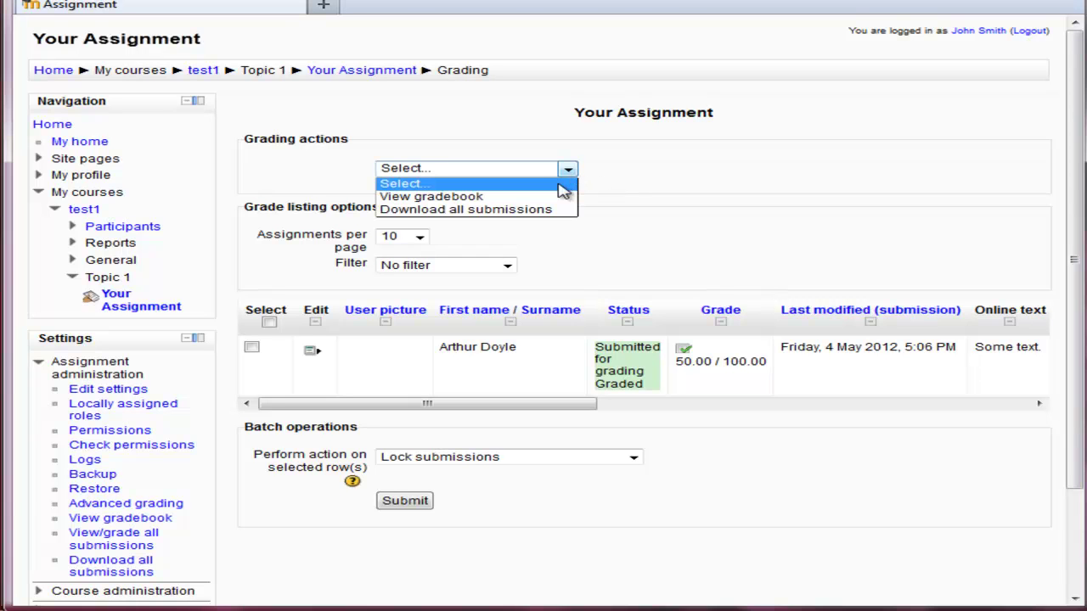
pyautogui.click(540, 209)
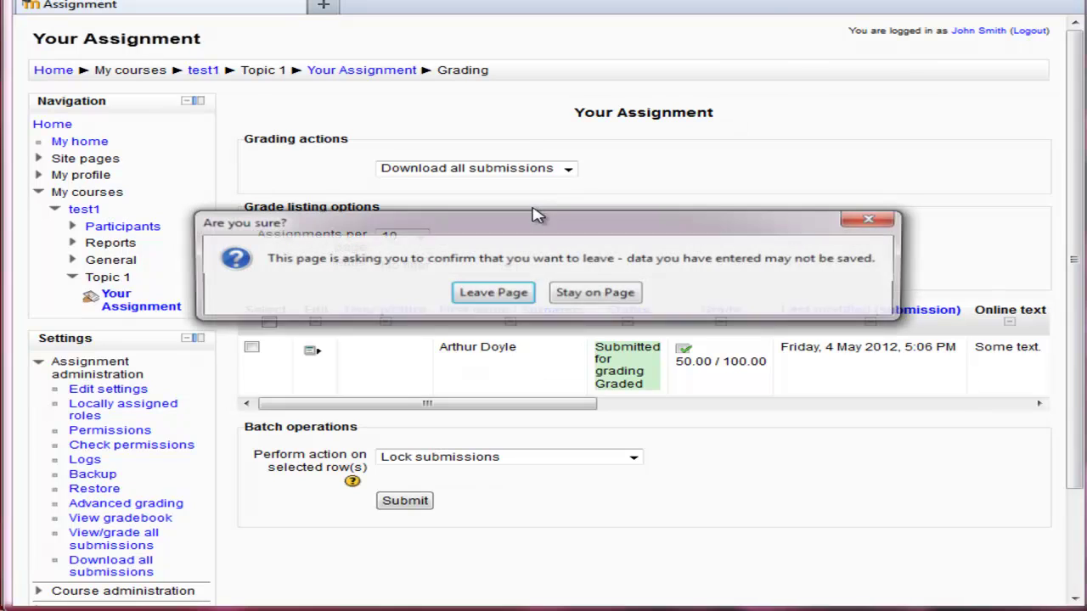
pyautogui.click(488, 293)
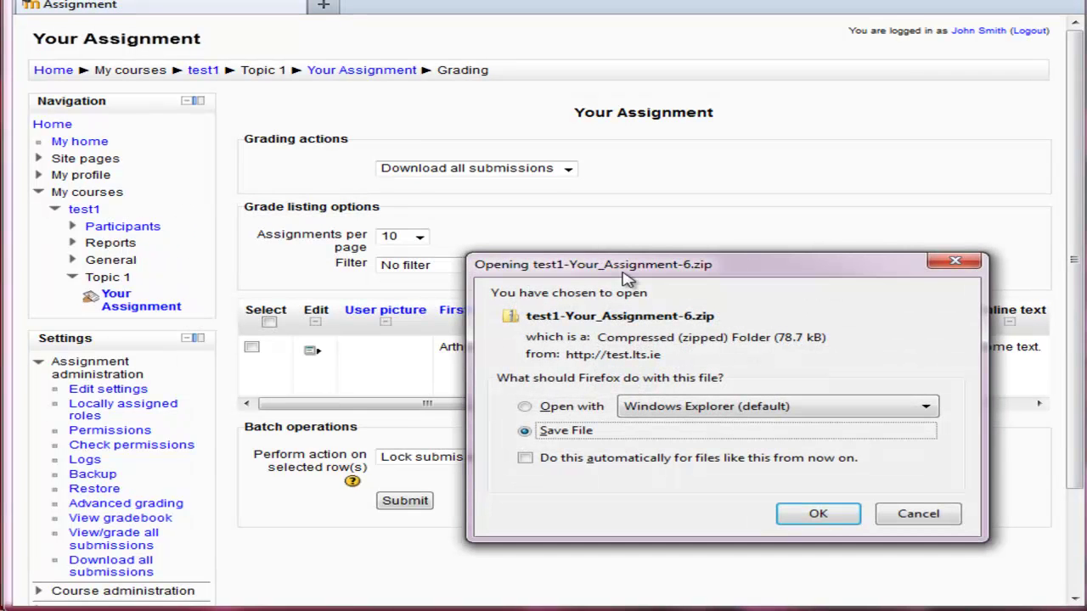
pyautogui.moveTo(623, 272); pyautogui.dragTo(604, 232)
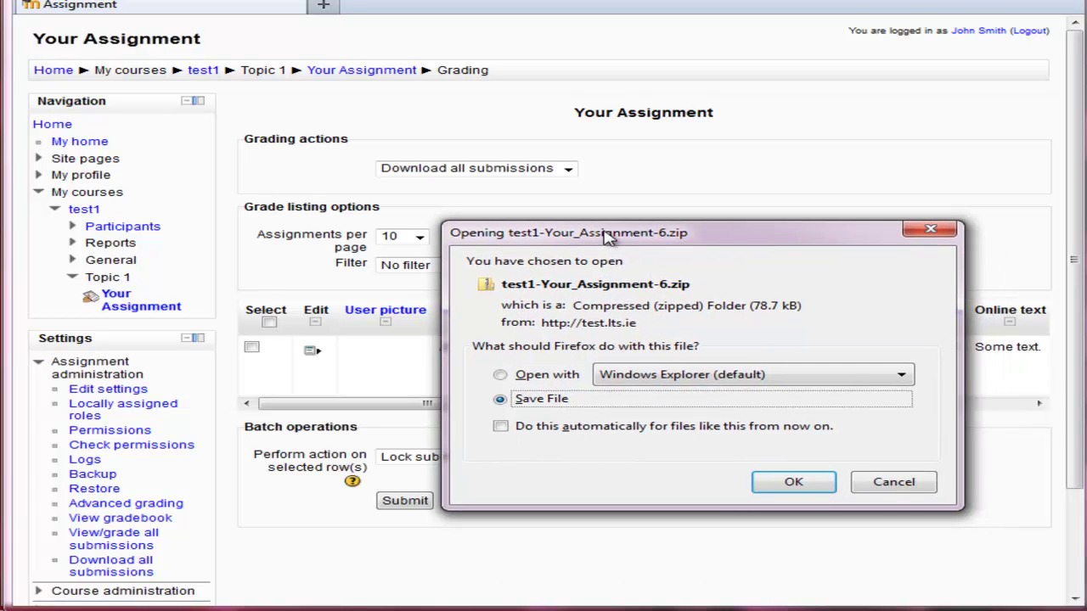